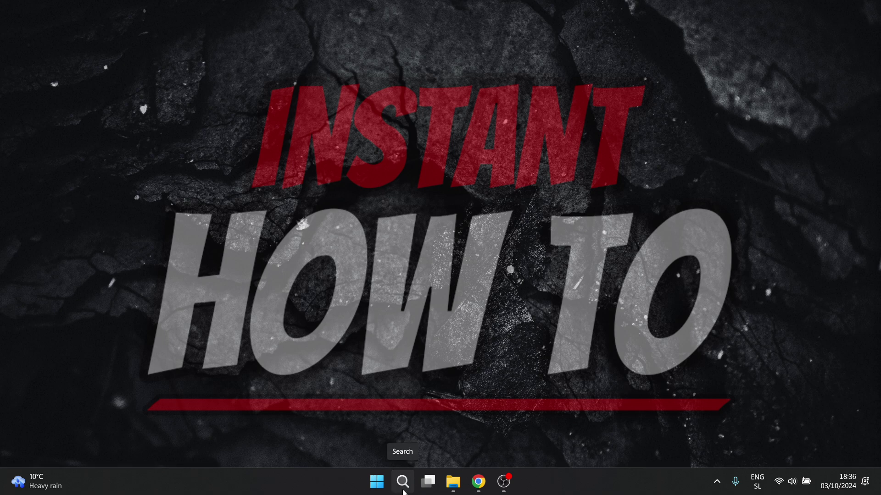
Open the Display settings page from Windows Search to show both monitors.
left_click(406, 487)
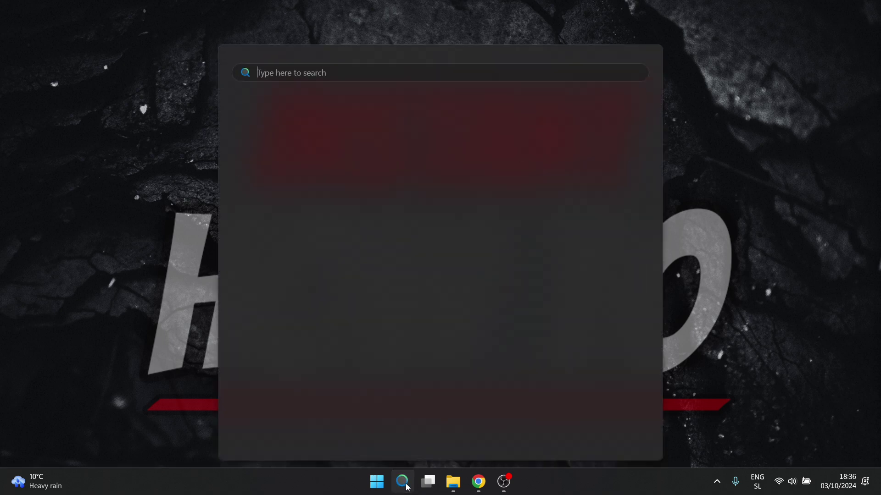
type("dis")
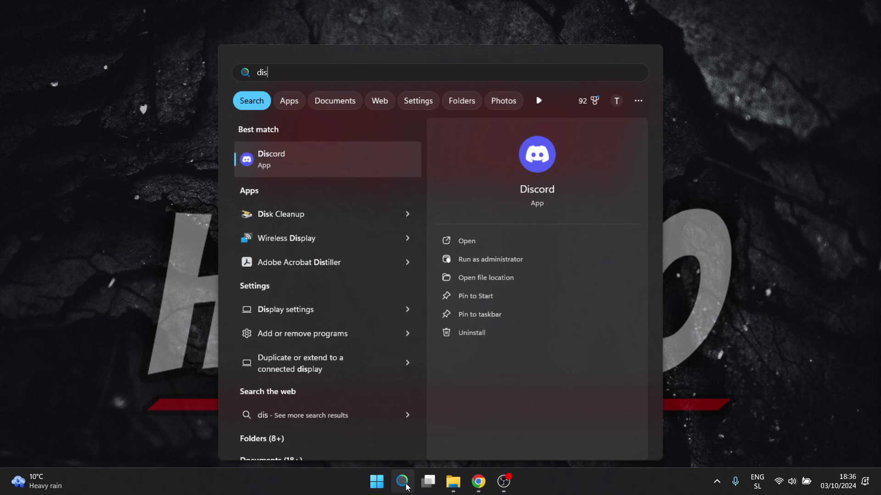
type("play")
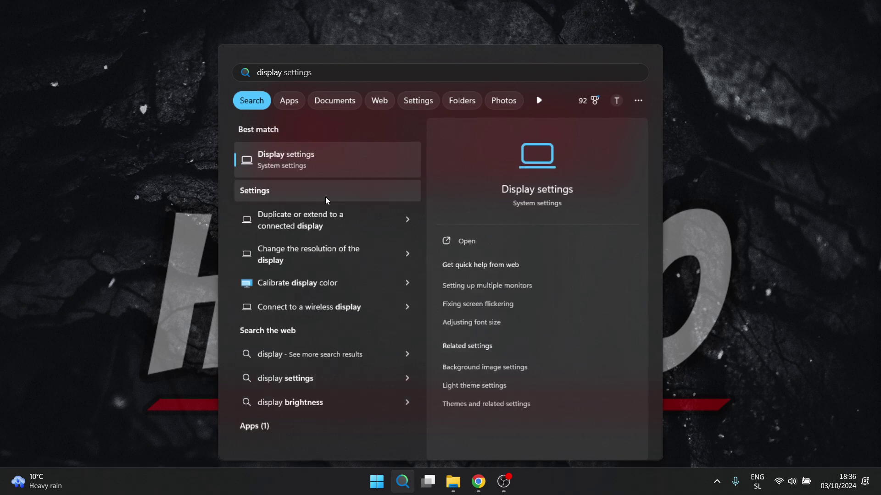
left_click(307, 164)
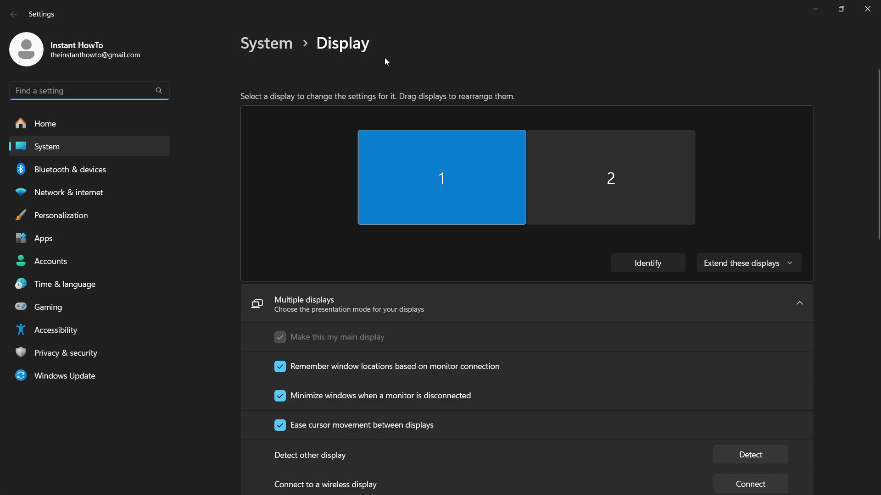
scroll(745, 120, "down", 3)
scroll(745, 116, "down", 2)
scroll(745, 116, "down", 1)
scroll(745, 116, "down", 1)
scroll(269, 241, "down", 1)
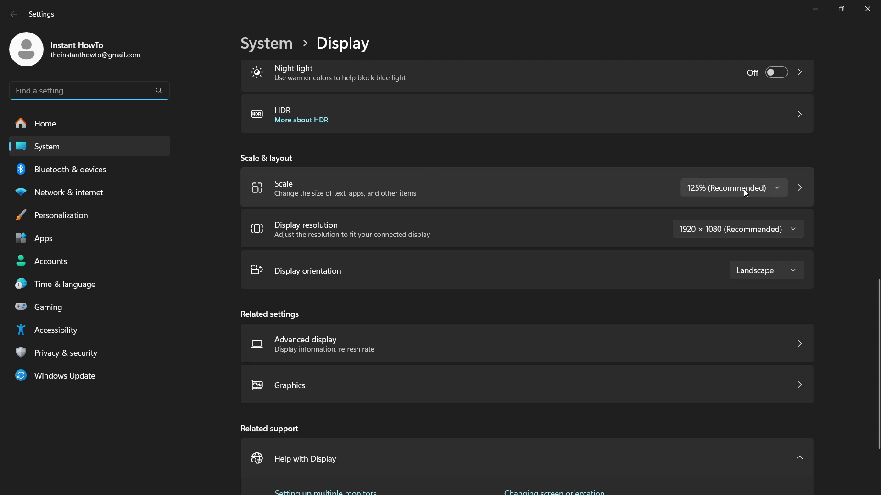
Keep display scale at 125% and resolution at 1920 × 1080, both Recommended.
left_click(768, 187)
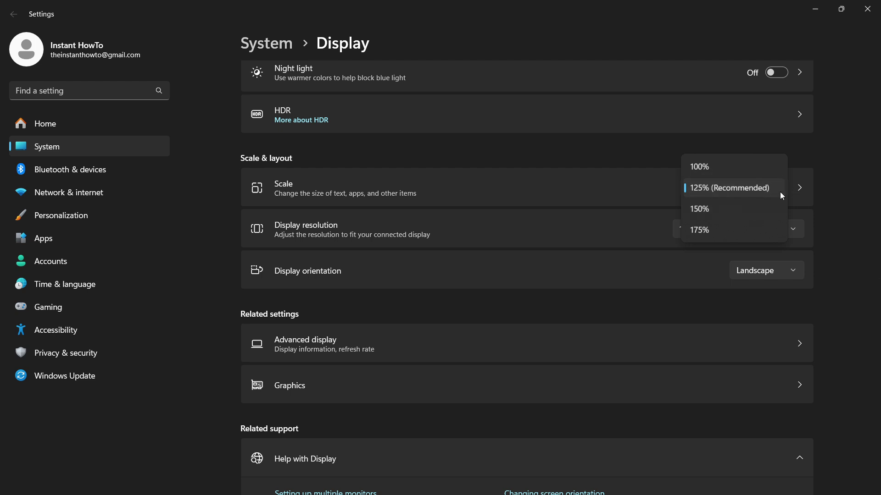
left_click(827, 192)
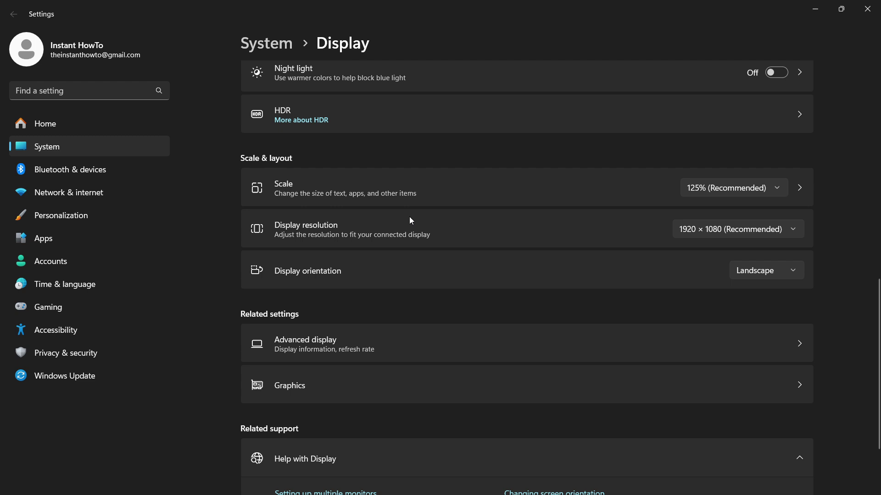
left_click(784, 232)
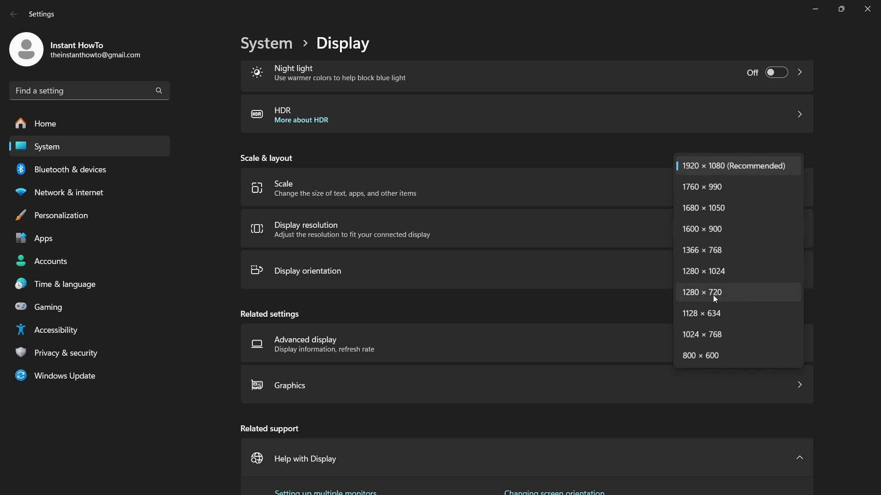
left_click(836, 215)
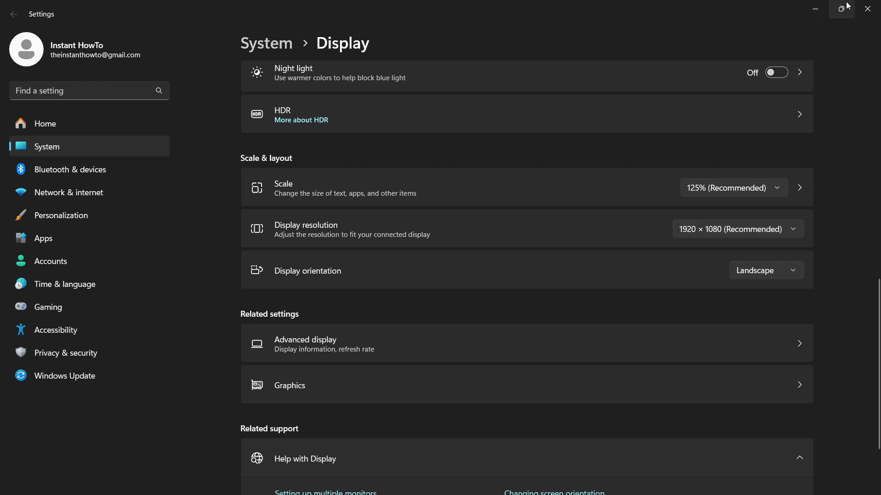
scroll(696, 144, "up", 3)
scroll(691, 153, "up", 3)
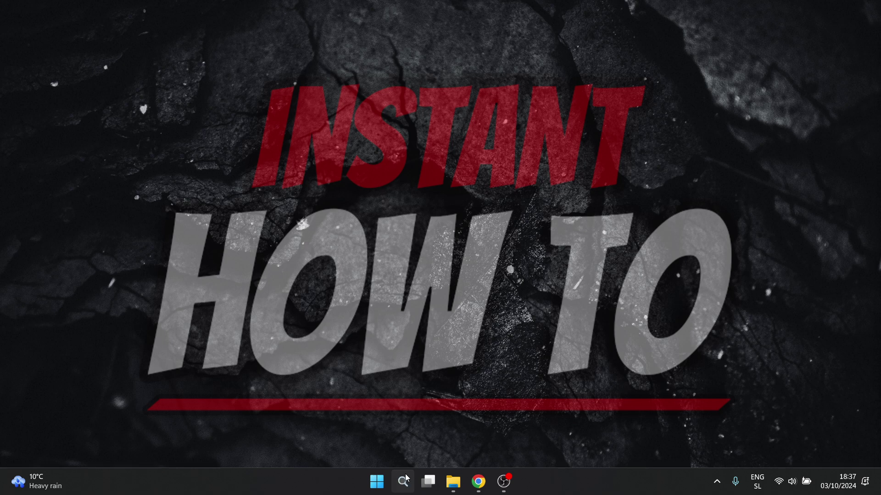
Open NVIDIA Control Panel, reposition its window, then launch GeForce Experience.
left_click(403, 481)
type("nvidi")
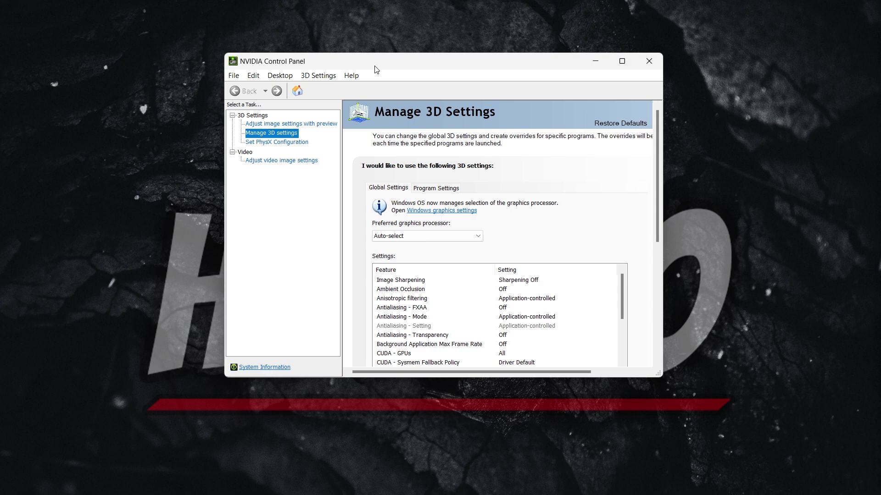
mouse_move(374, 68)
left_mouse_down()
mouse_move(397, 62)
mouse_move(386, 66)
left_mouse_up()
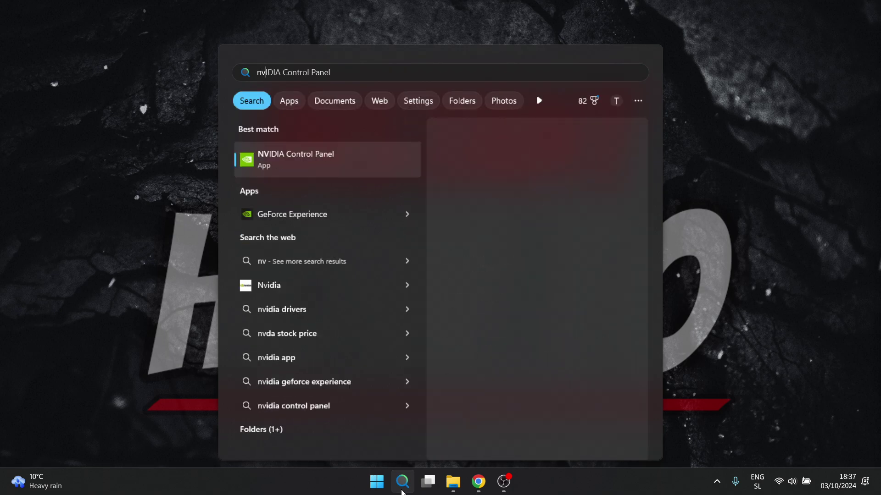
type("idia")
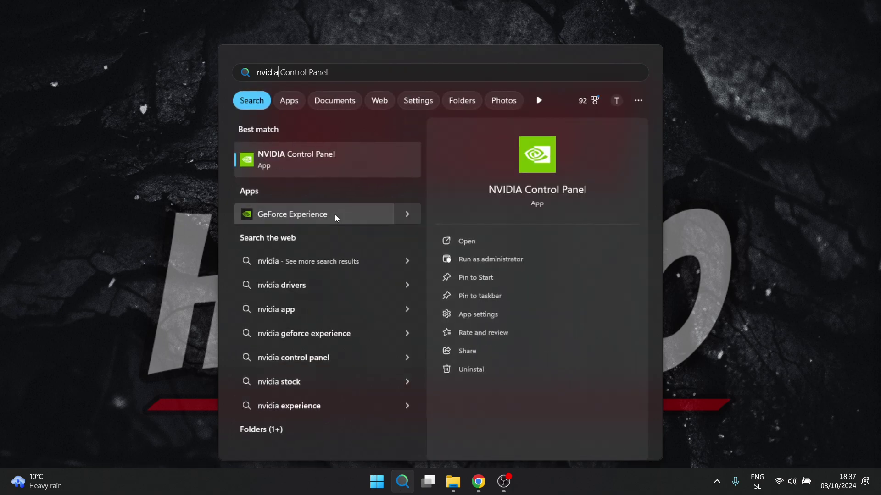
left_click(335, 214)
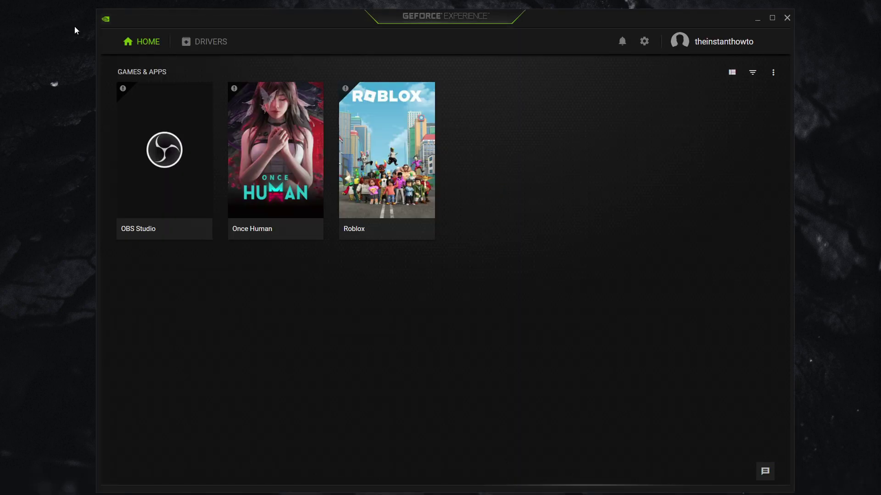
Check for NVIDIA driver updates, find Studio Driver 561.09, then close GeForce Experience.
left_click(210, 43)
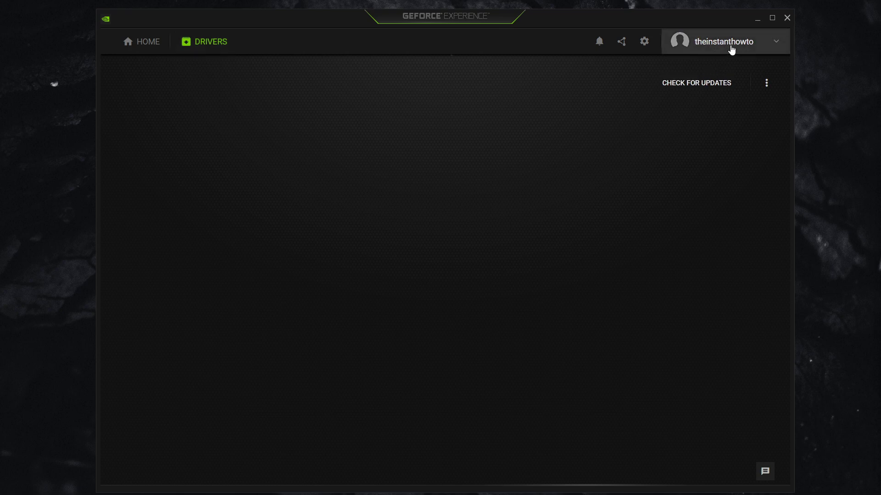
left_click(710, 81)
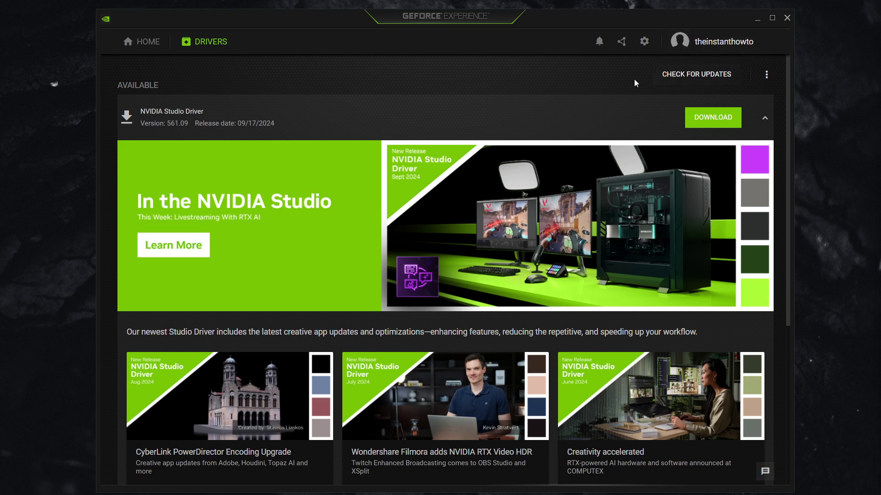
left_click(202, 42)
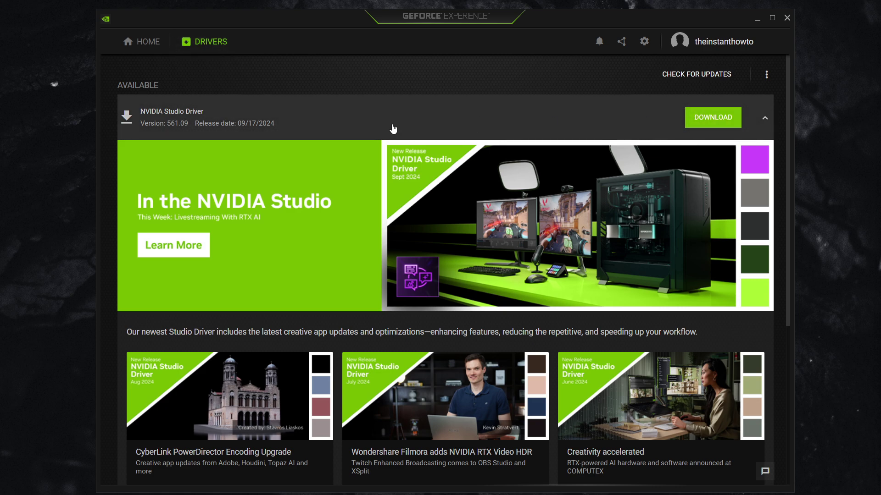
left_click(786, 20)
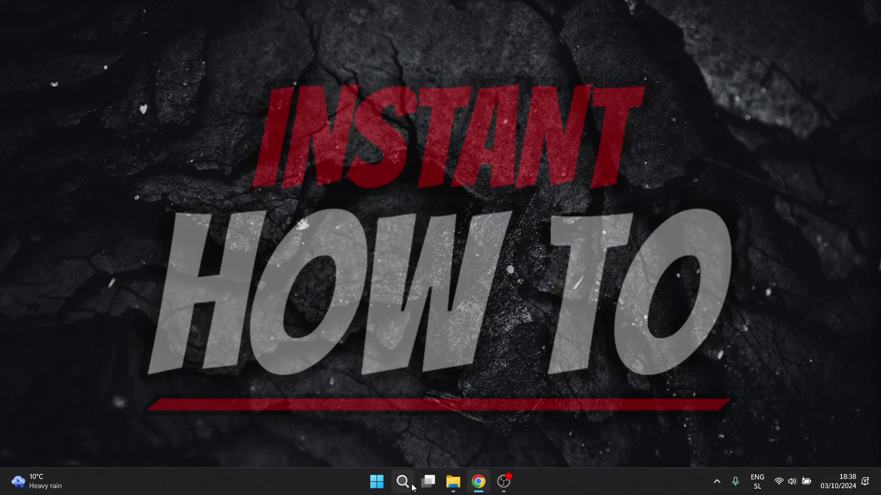
Launch AMD Software: Adrenalin Edition from the Windows Search recent list.
left_click(403, 482)
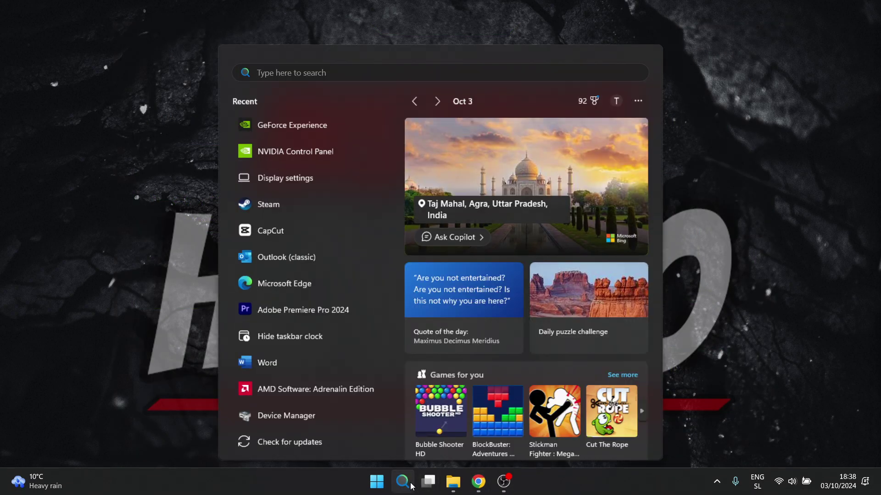
left_click(310, 390)
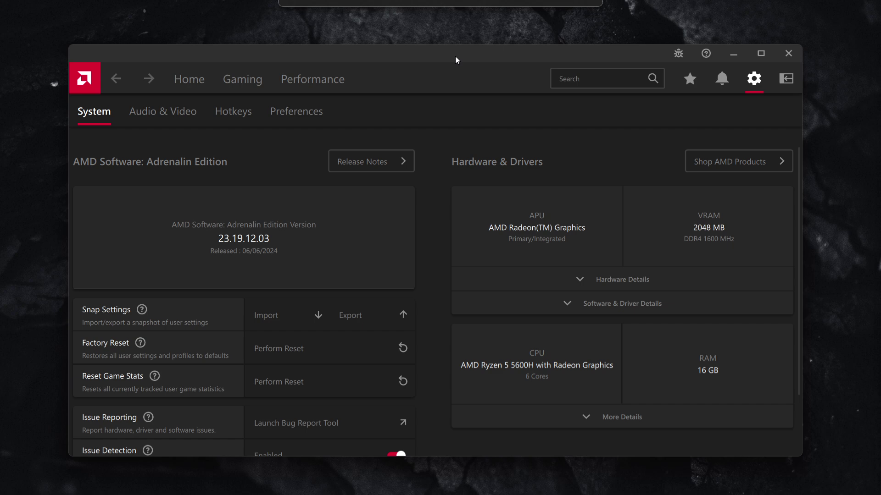
Move the AMD Software window up and view System details for version 23.19.12.03.
left_click_drag(456, 60, 462, 47)
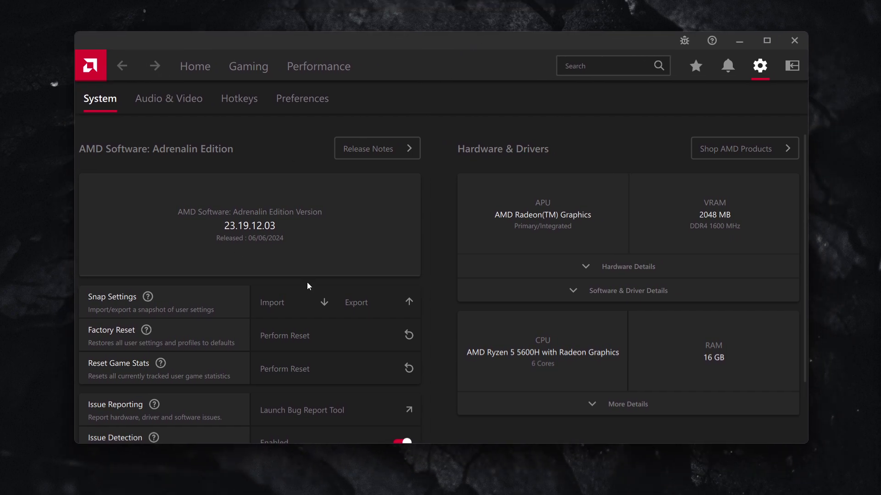